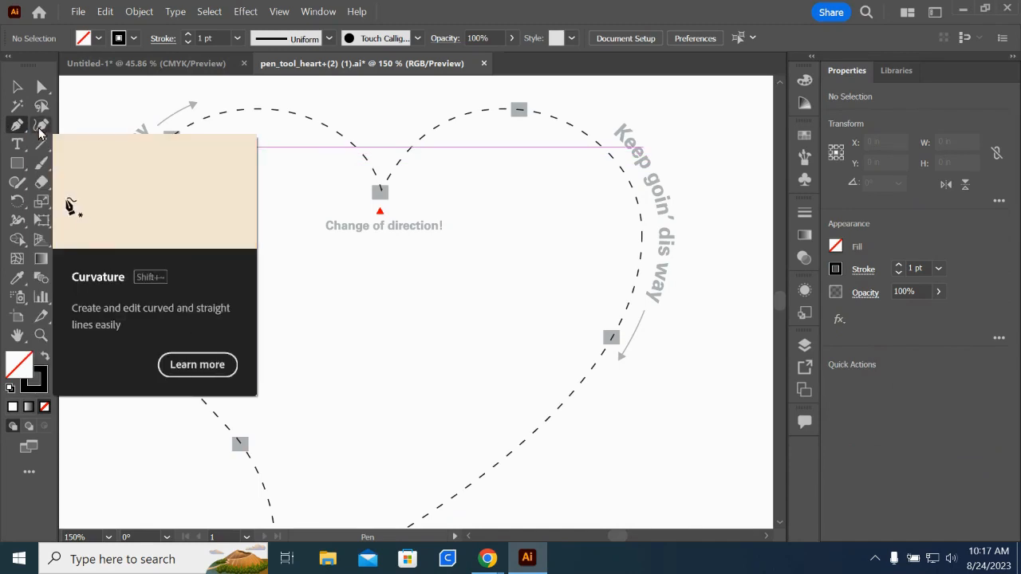
Draw a freeform zigzag path of connected straight segments across the heart template with the Pen tool
left_click_drag(226, 311, 281, 206)
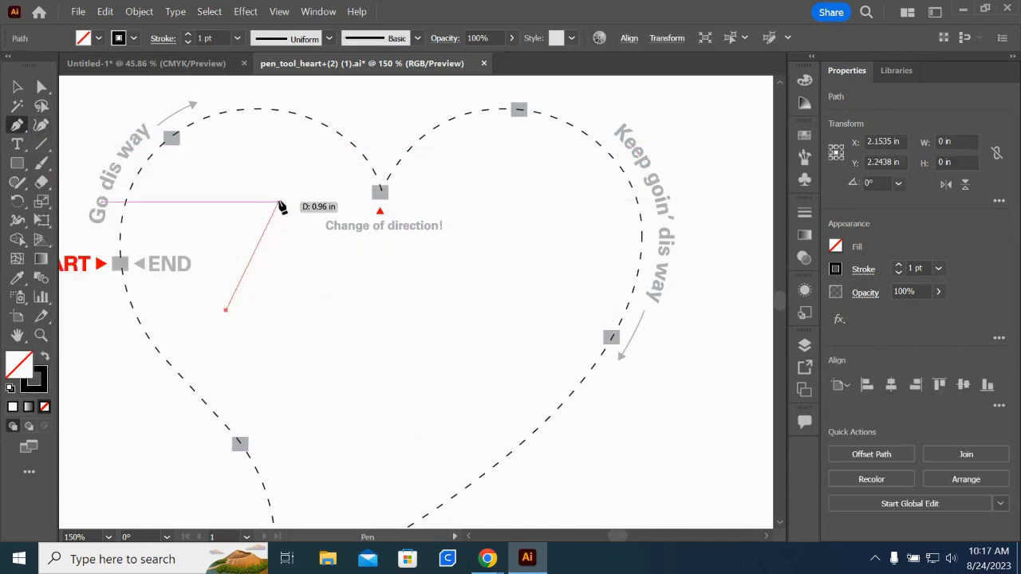
left_click(279, 200)
left_click(517, 280)
left_click(445, 405)
left_click(313, 437)
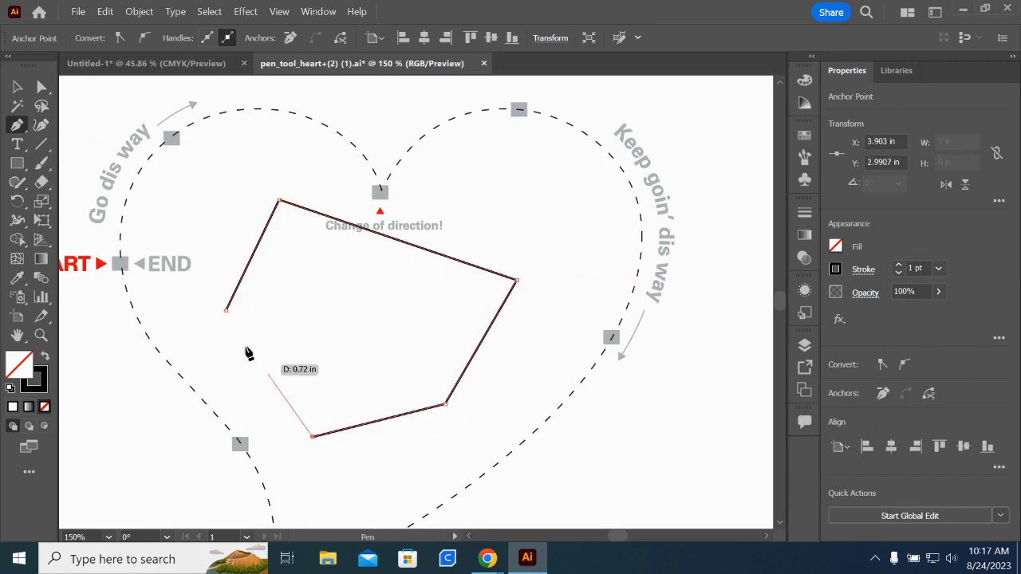
left_click(215, 283)
left_click(554, 214)
left_click(525, 148)
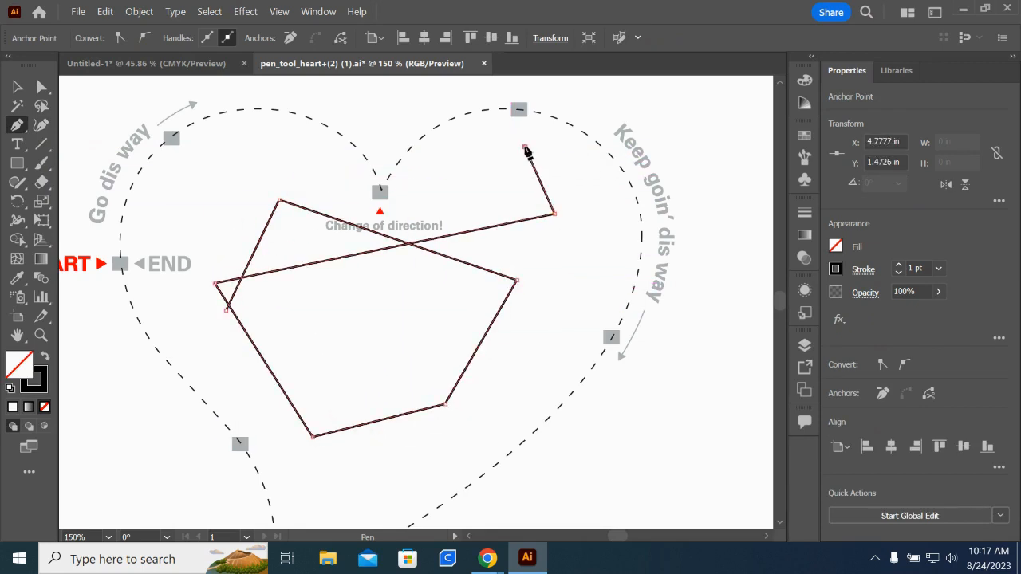
left_click(301, 219)
left_click(172, 157)
left_click(240, 129)
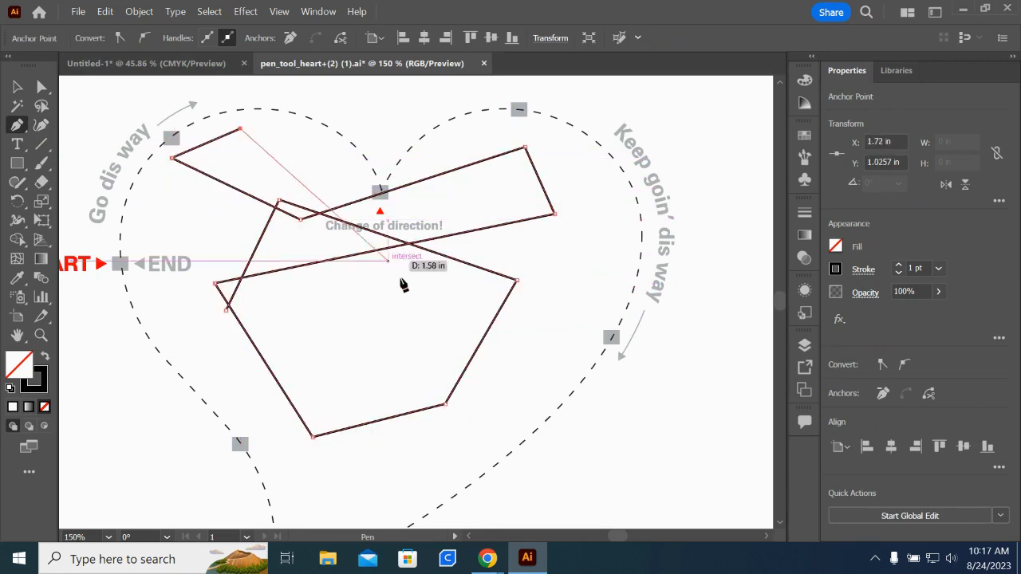
left_click(413, 404)
left_click(579, 472)
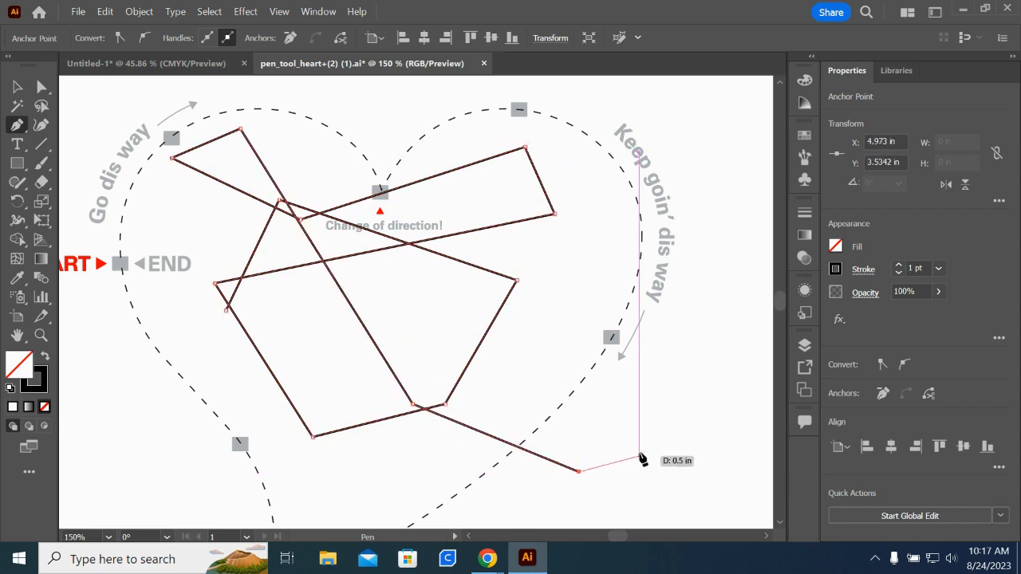
Undo every straight segment of the zigzag path until the template is clear
key("ctrl+z")
key("ctrl+z")
key("ctrl+z")
key("ctrl+z")
key("ctrl+z")
key("ctrl+z")
key("ctrl+z")
key("ctrl+z")
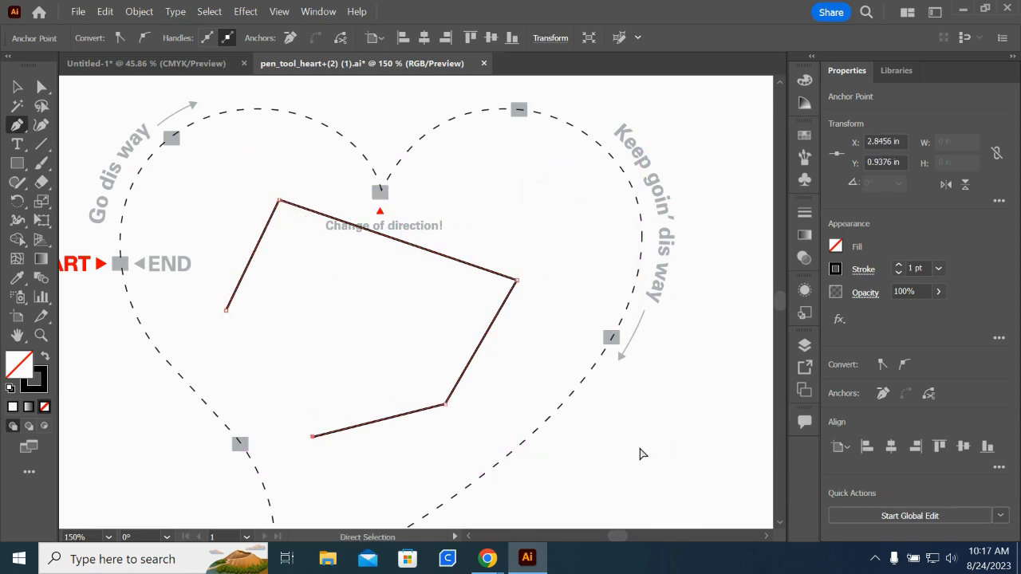
key("ctrl+z")
key("ctrl+z")
key("ctrl+z")
key("ctrl+z")
key("ctrl+z")
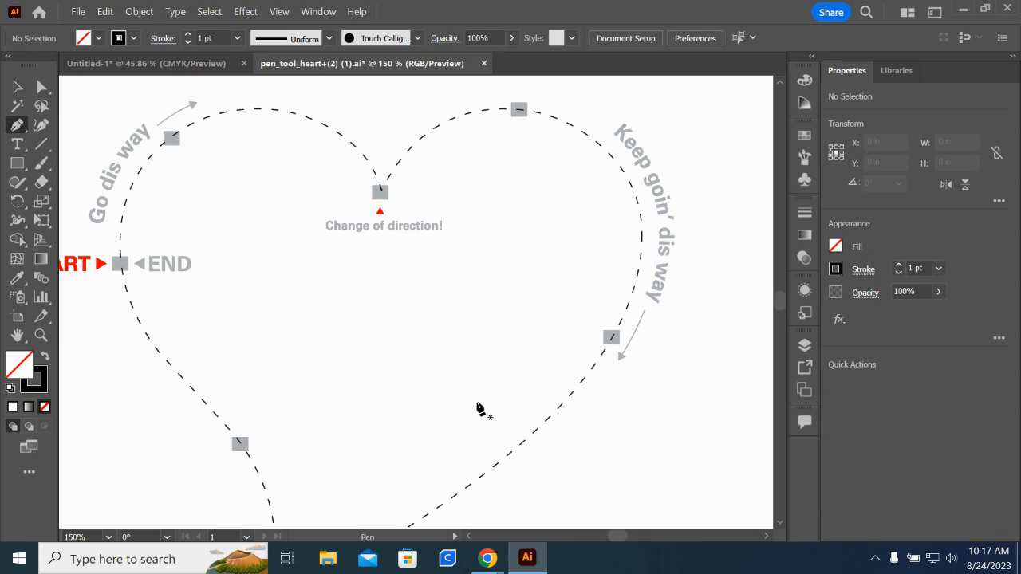
Trace the heart's left lobe with Pen tool curves from START through the "Go dis way" marker to the central change-of-direction marker
scroll(424, 269, "down", 1)
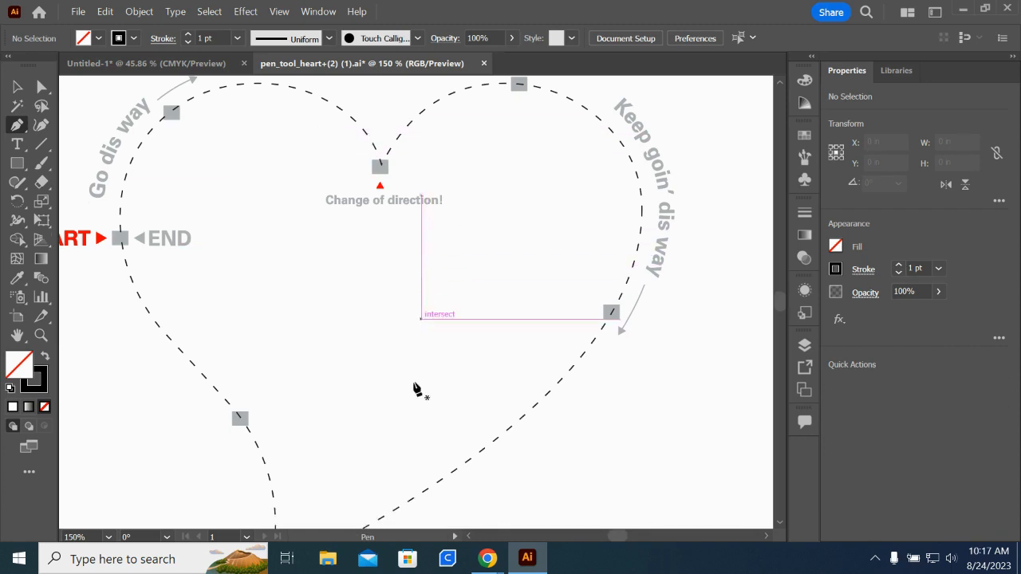
left_click(110, 537)
left_click(131, 534)
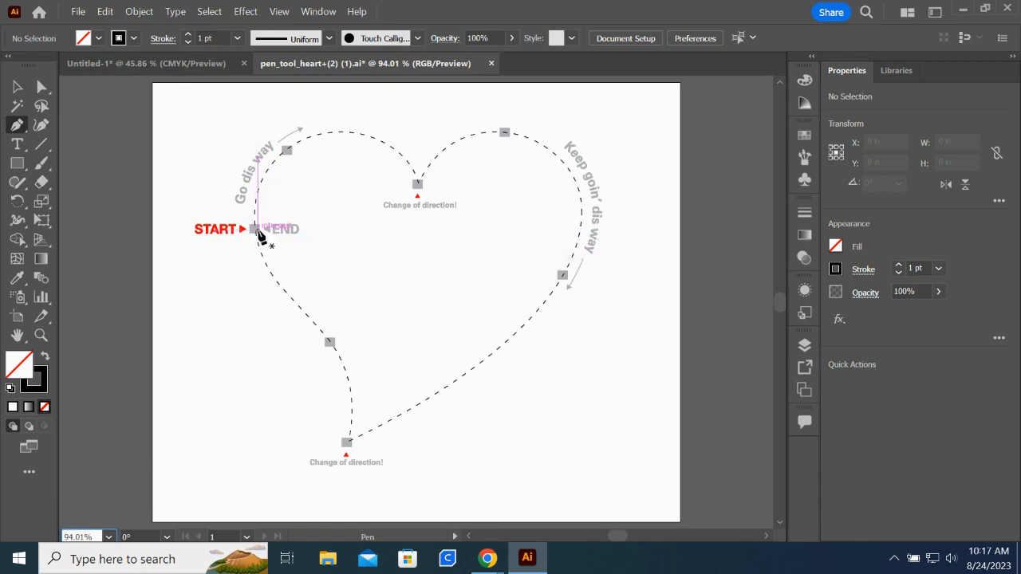
left_click(110, 536)
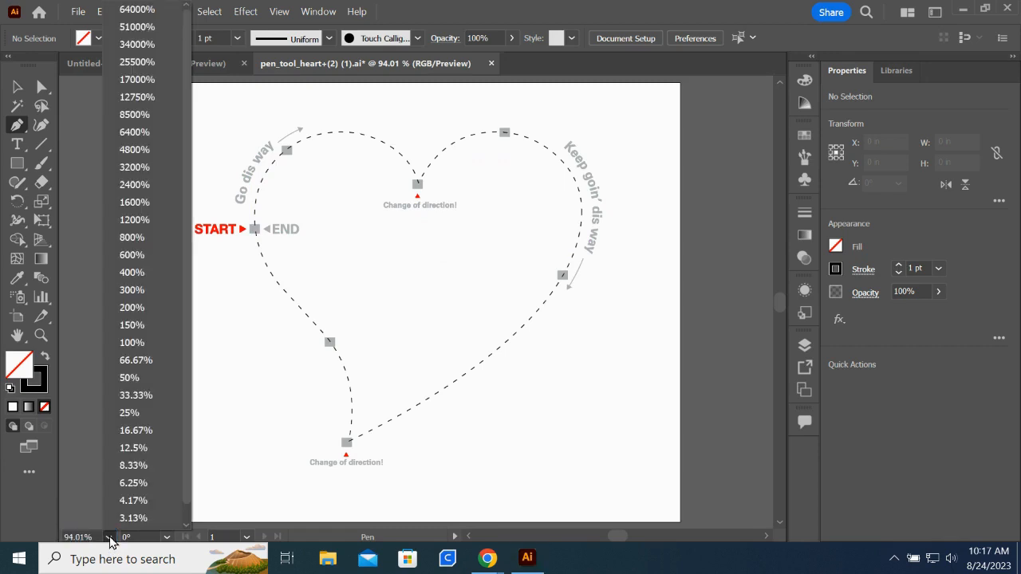
left_click(148, 325)
scroll(152, 323, "up", 5)
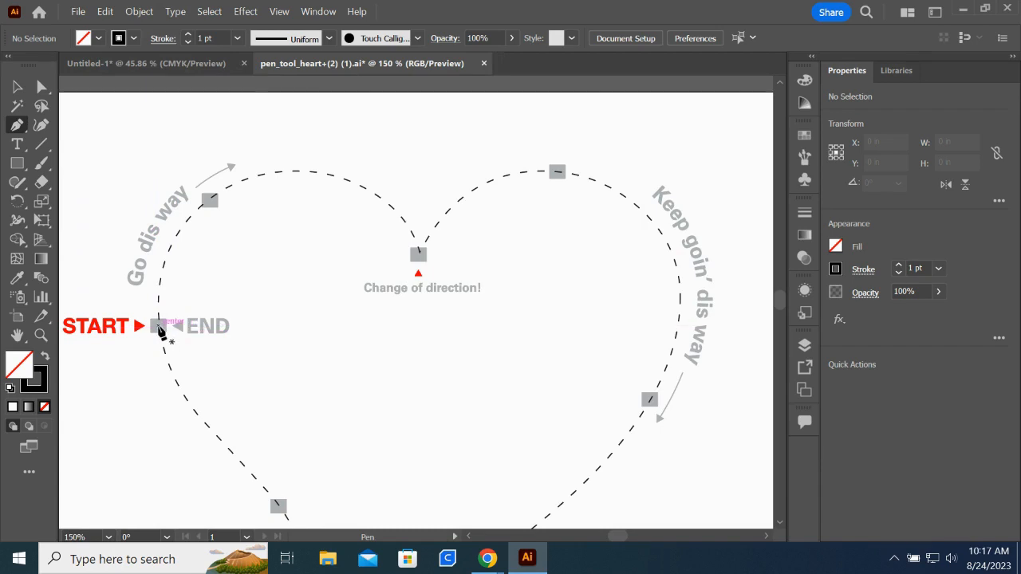
left_click(159, 326)
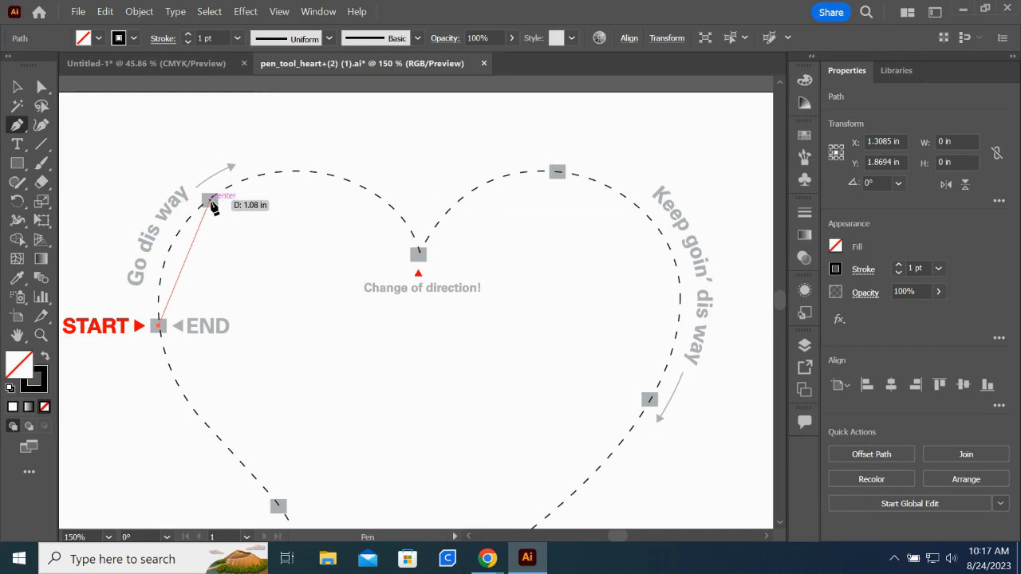
left_click_drag(210, 201, 271, 171)
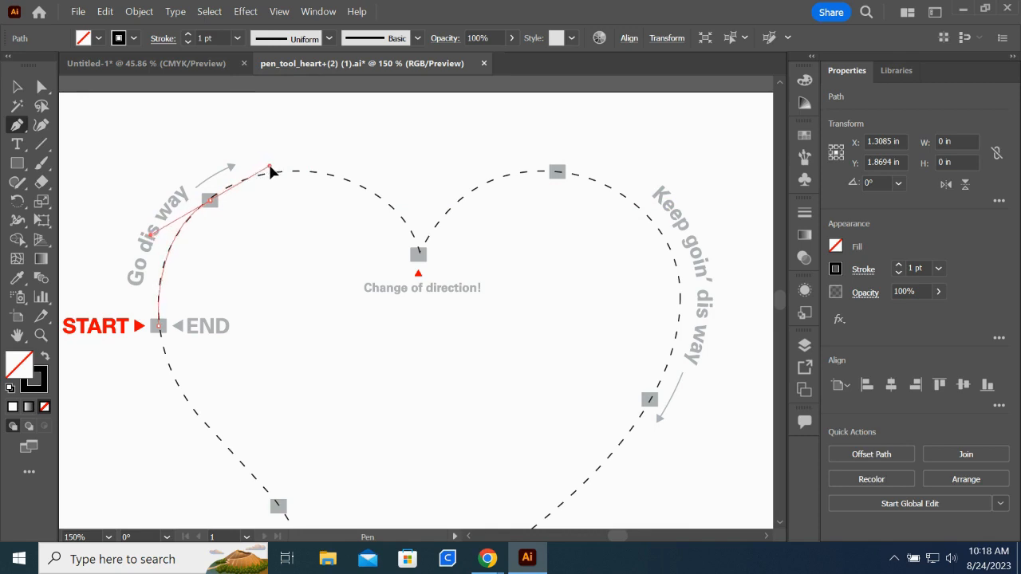
left_click_drag(270, 172, 273, 167)
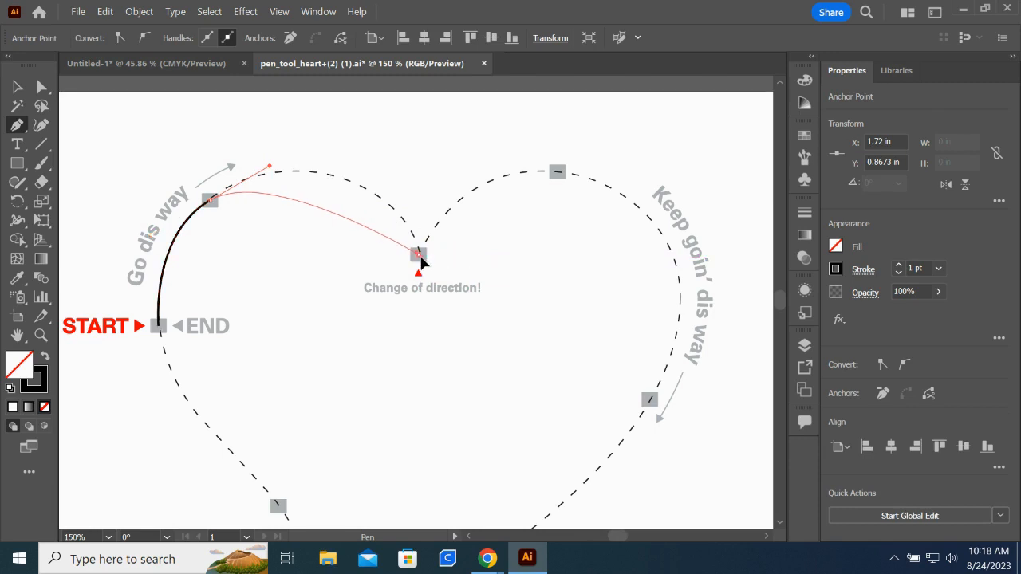
left_click_drag(419, 255, 471, 369)
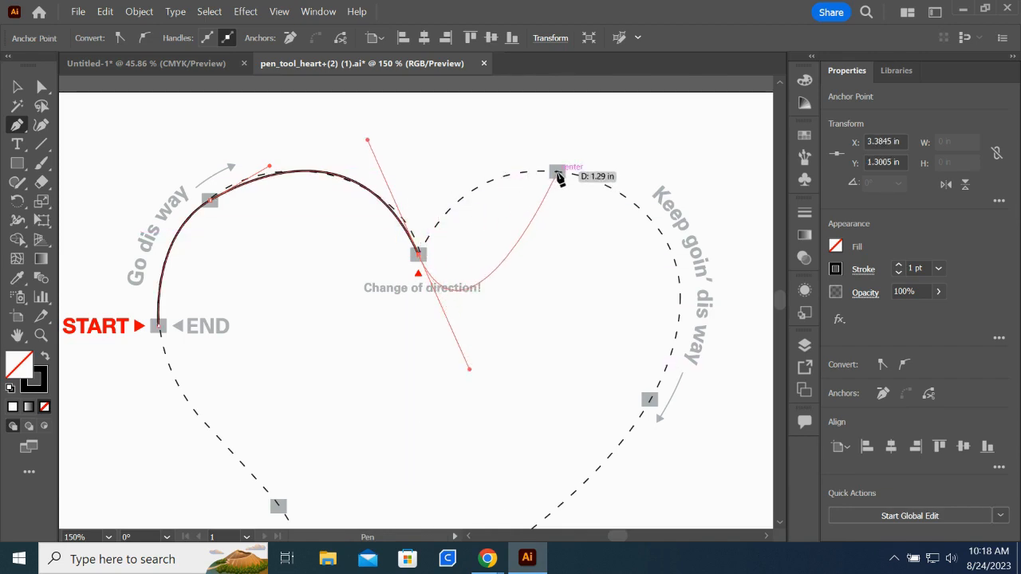
Try to extend the Pen path with a curve to the marker atop the right lobe, and undo that segment
left_click_drag(557, 172, 526, 281)
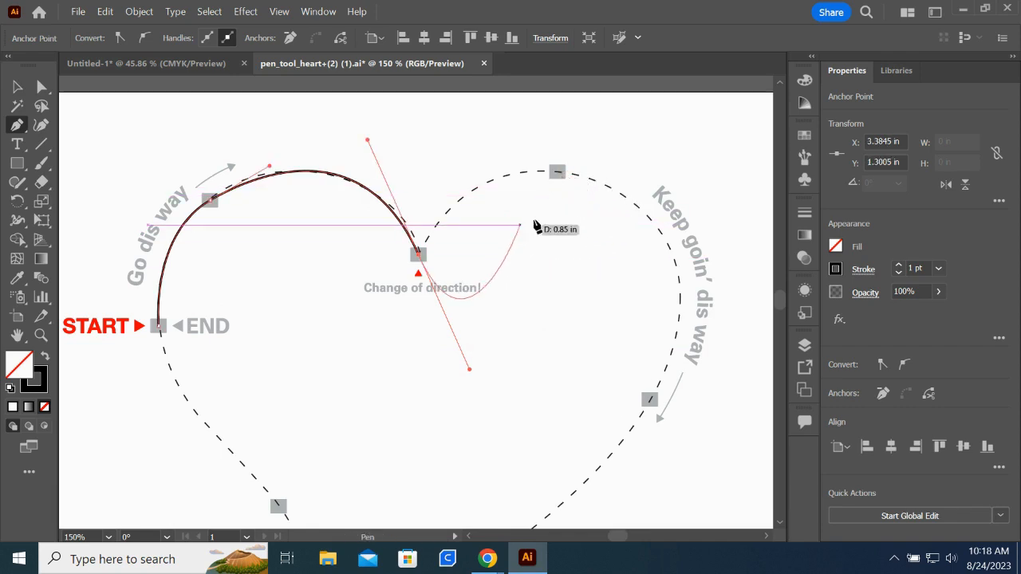
left_click_drag(558, 172, 599, 228)
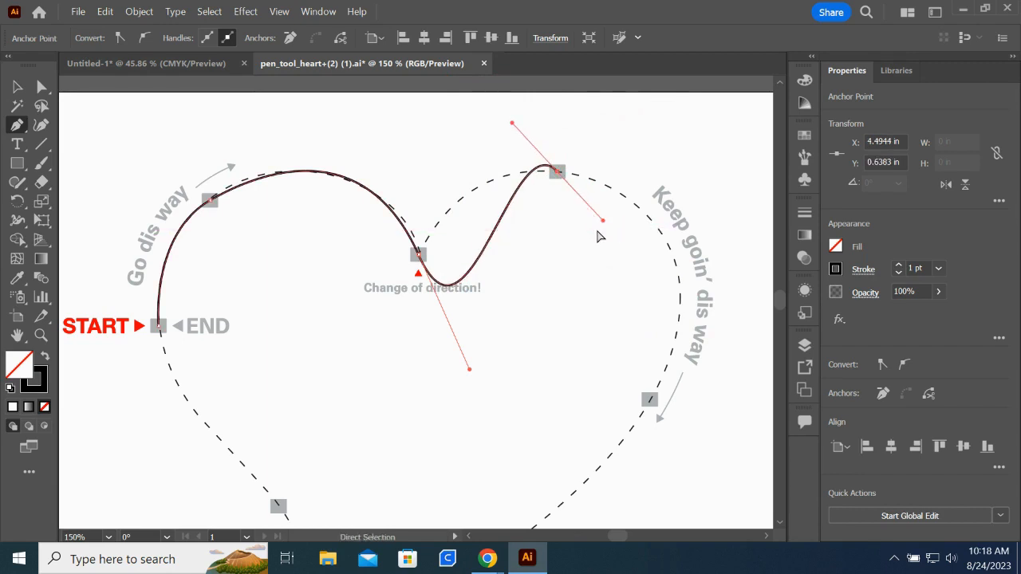
key("ctrl+z")
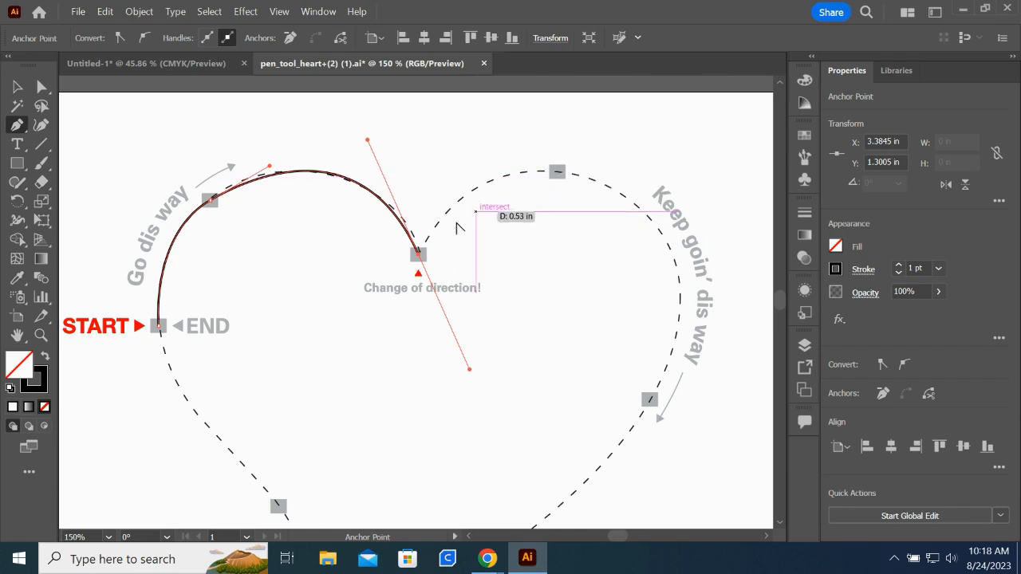
Remove the outgoing handle at the central change-of-direction anchor and add a curved segment to the marker atop the right lobe
left_click(419, 256)
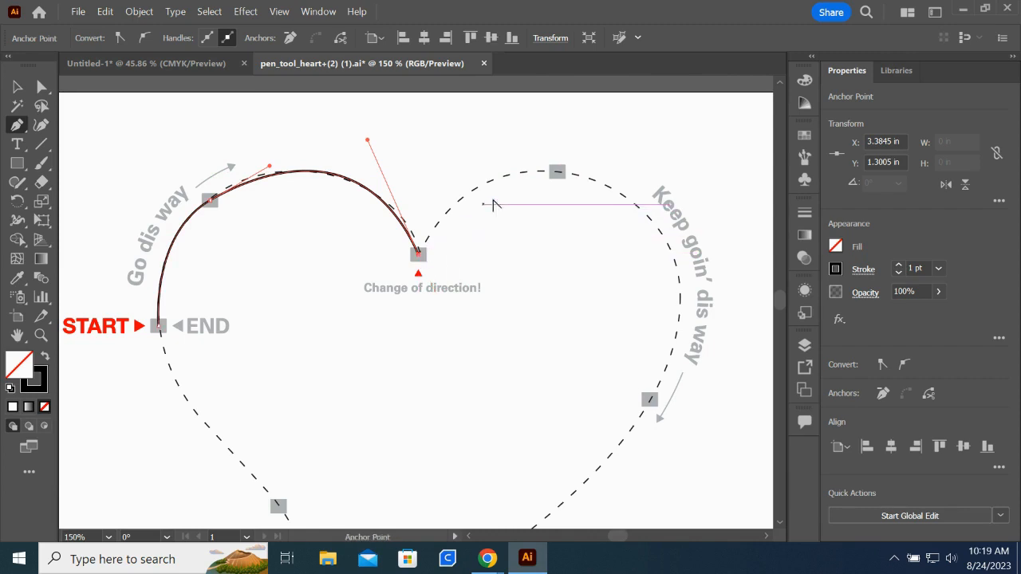
left_click(557, 171)
key("ctrl+z")
left_click_drag(557, 172, 653, 180)
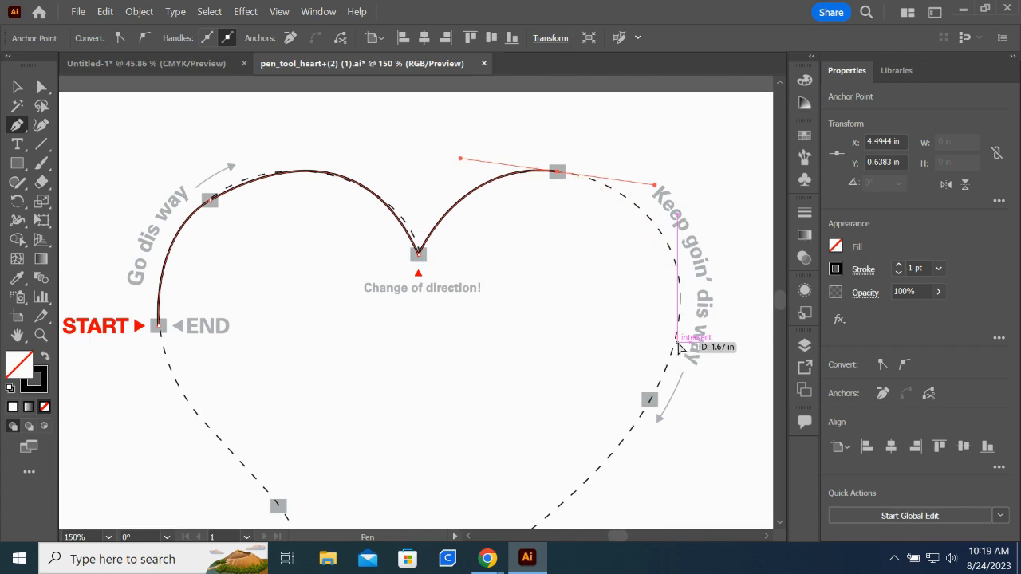
Undo the entire Pen tool path traced on the heart
key("ctrl+z")
key("ctrl+z")
key("ctrl+z")
key("ctrl+z")
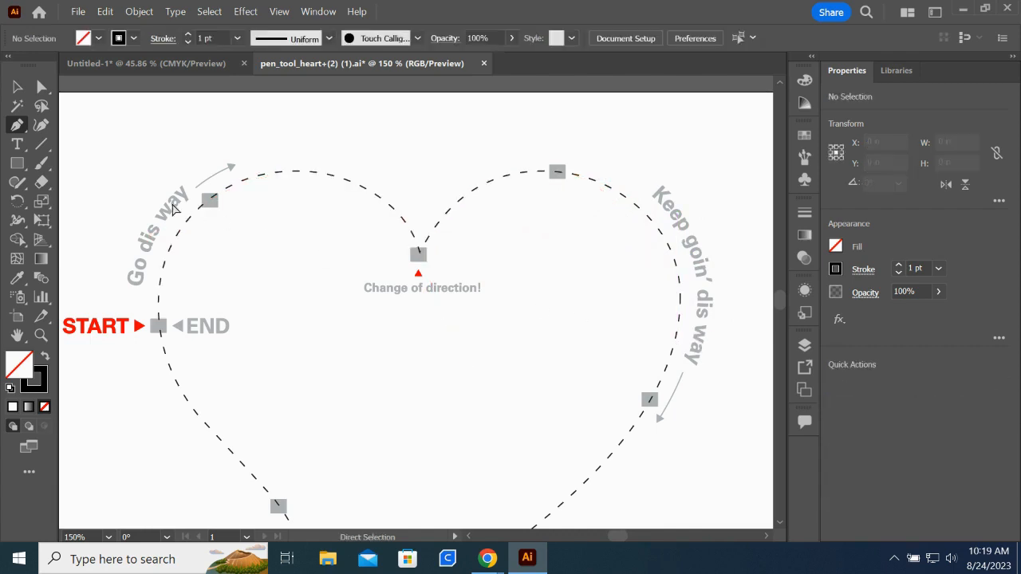
Trace the heart's left lobe with the Curvature tool from START to the central change-of-direction marker, placing points along the dashed line
left_click(41, 126)
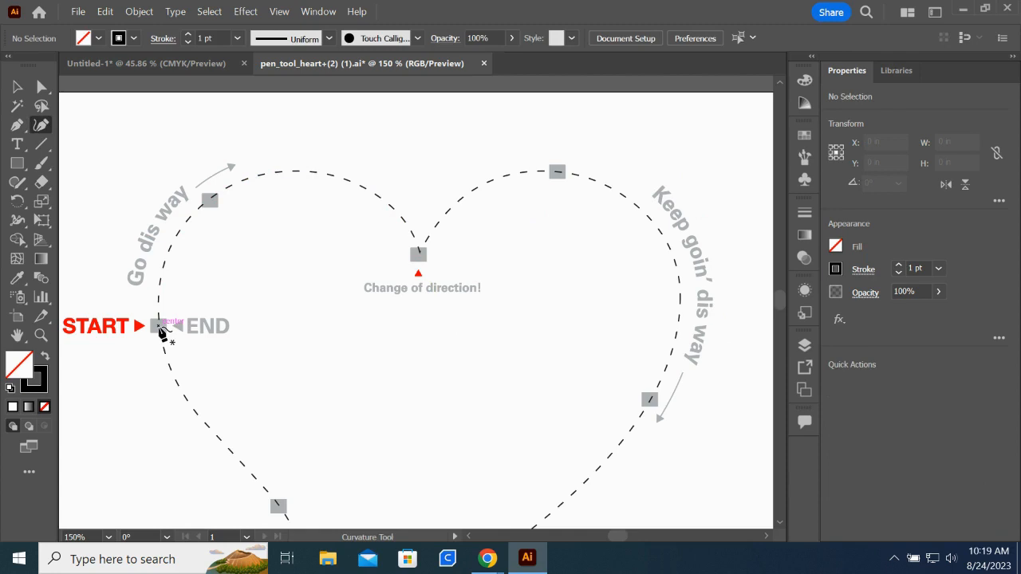
left_click(158, 325)
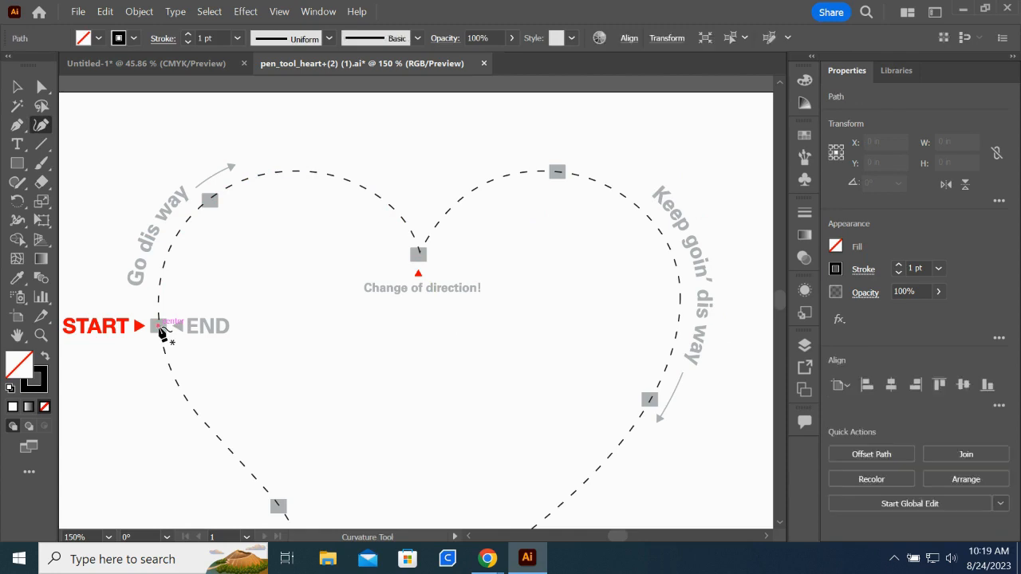
left_click(210, 200)
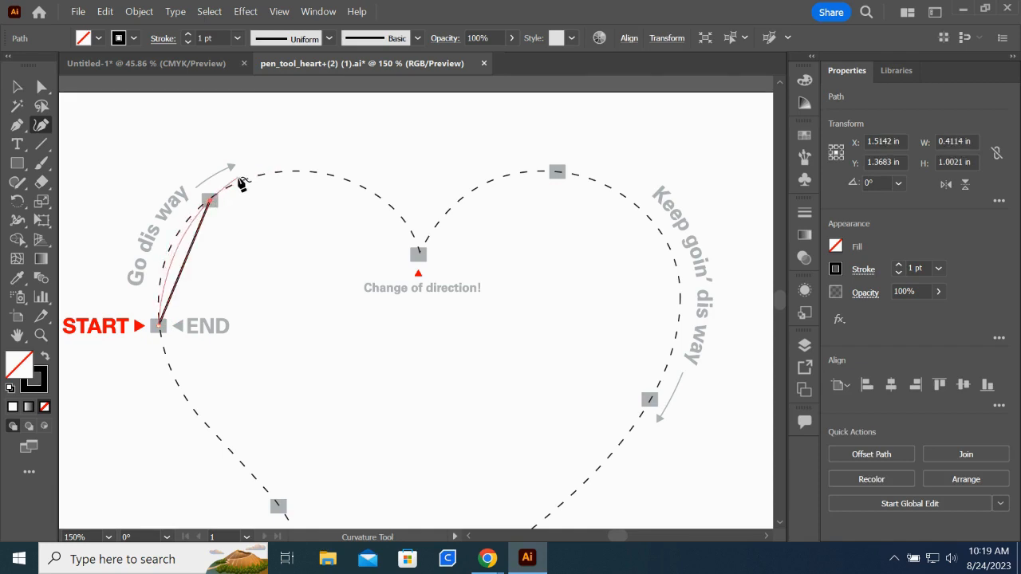
left_click(246, 189)
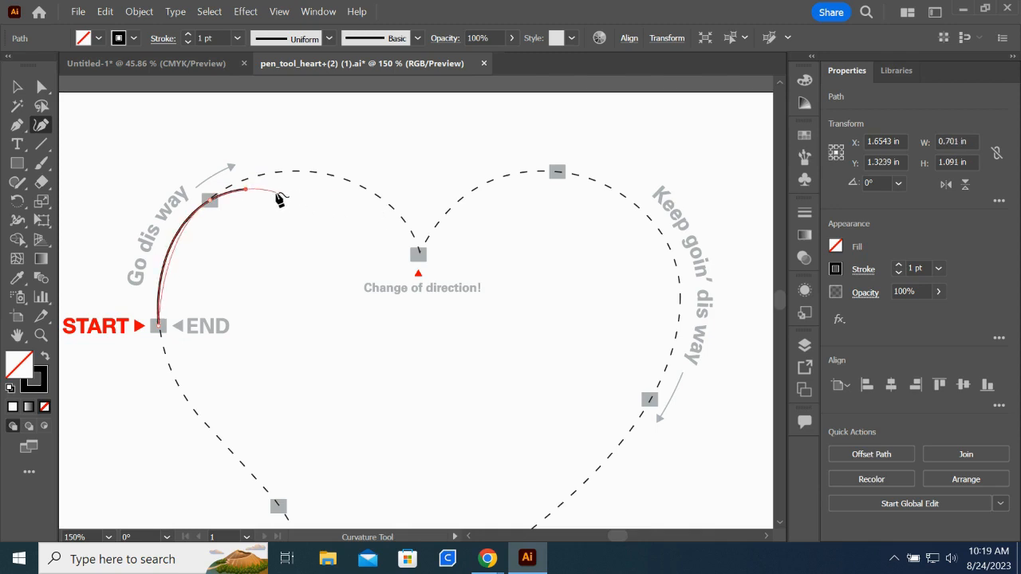
key("ctrl+z")
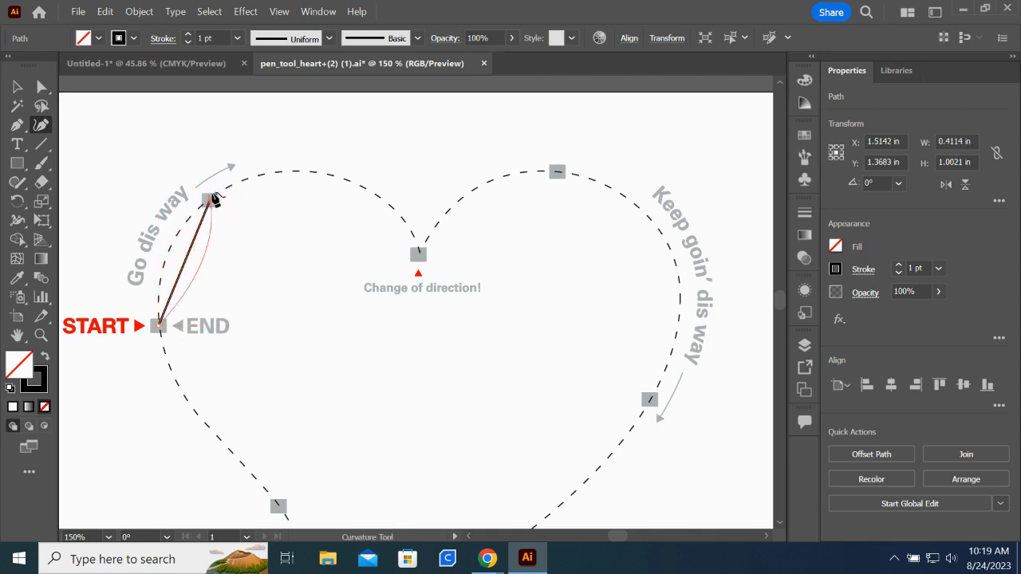
left_click(271, 173)
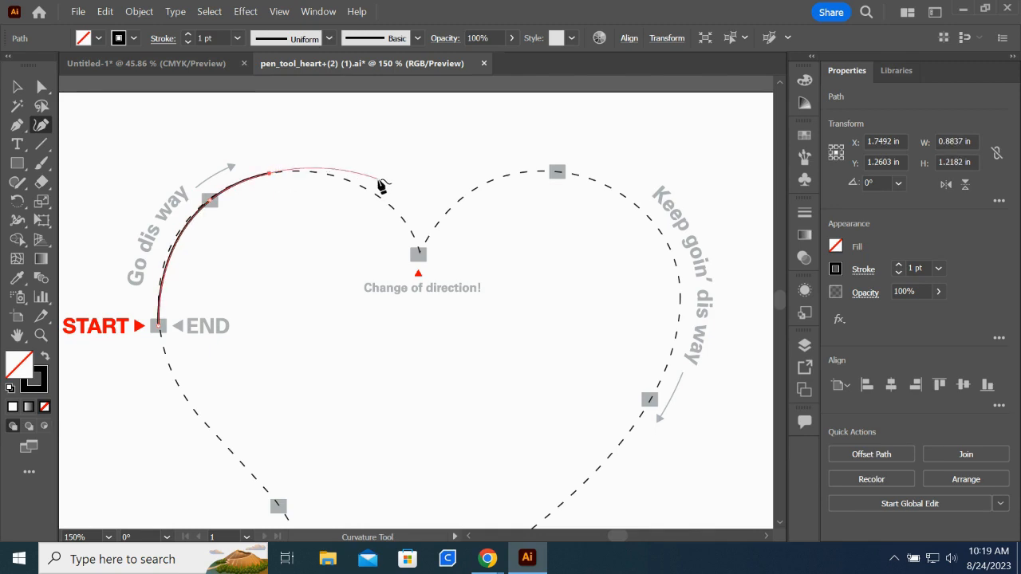
left_click(390, 204)
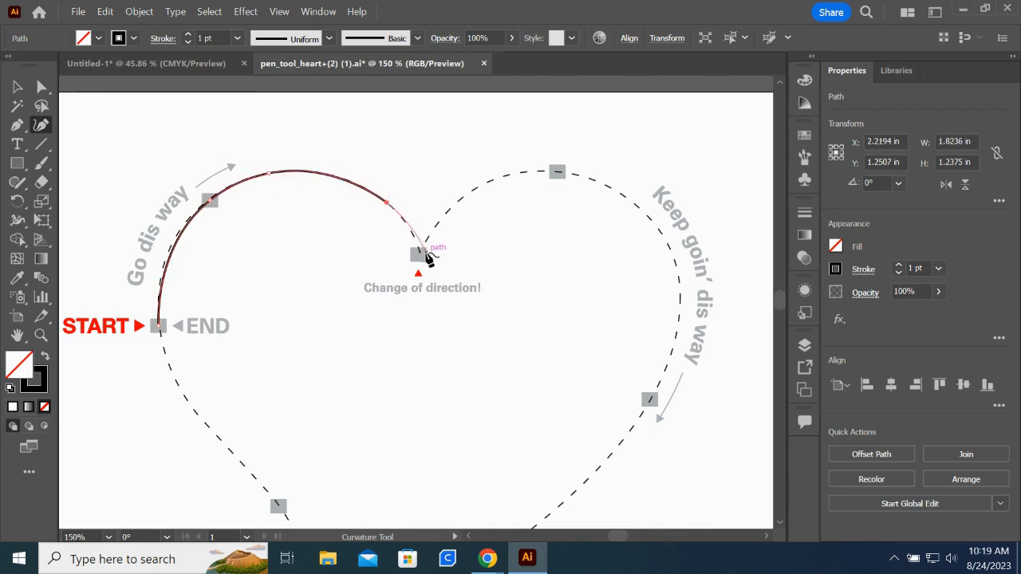
left_click(419, 255)
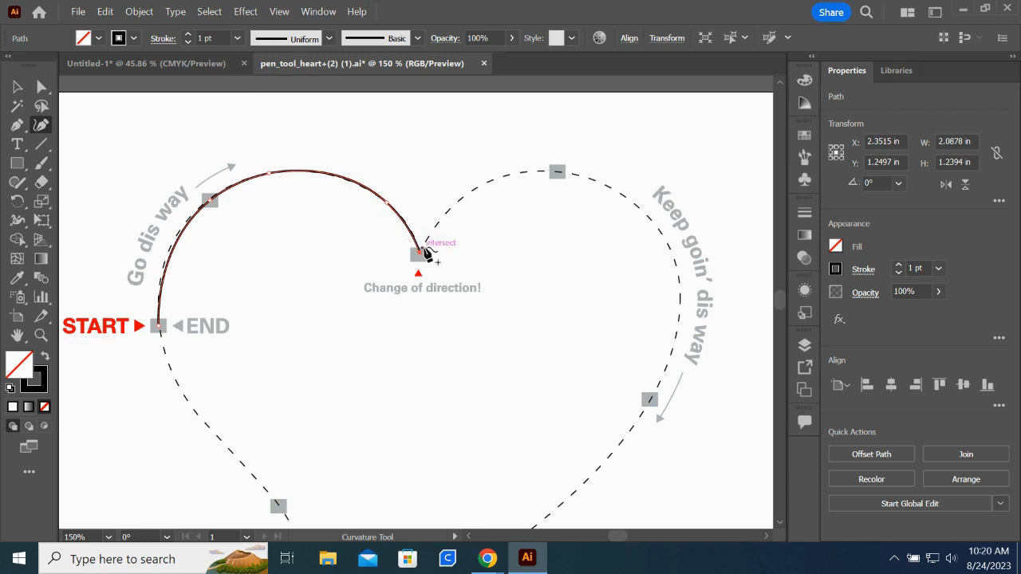
Continue the Curvature path around the heart's right lobe to the marker below "Keep goin' dis way"
left_click(433, 231)
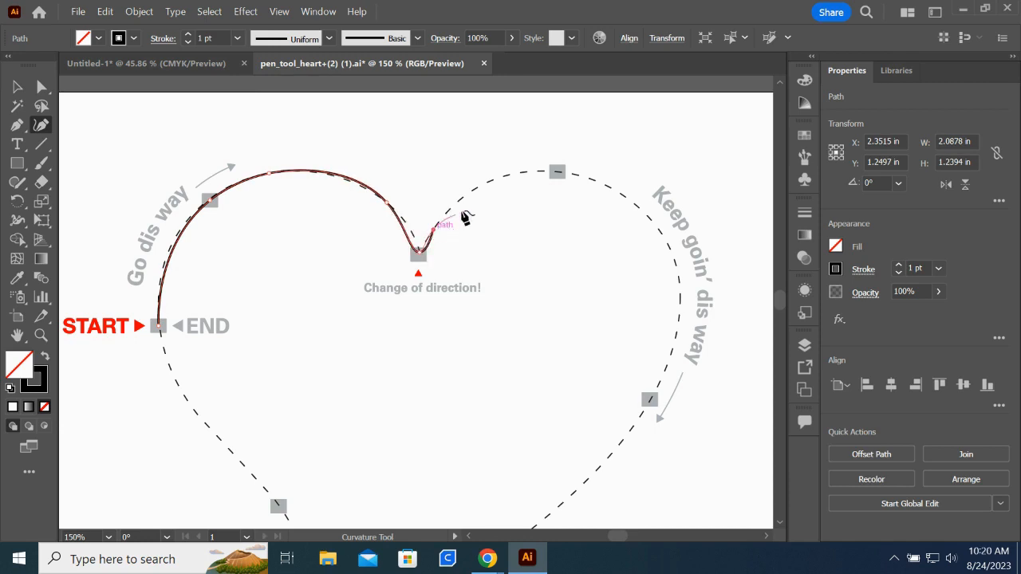
left_click(508, 175)
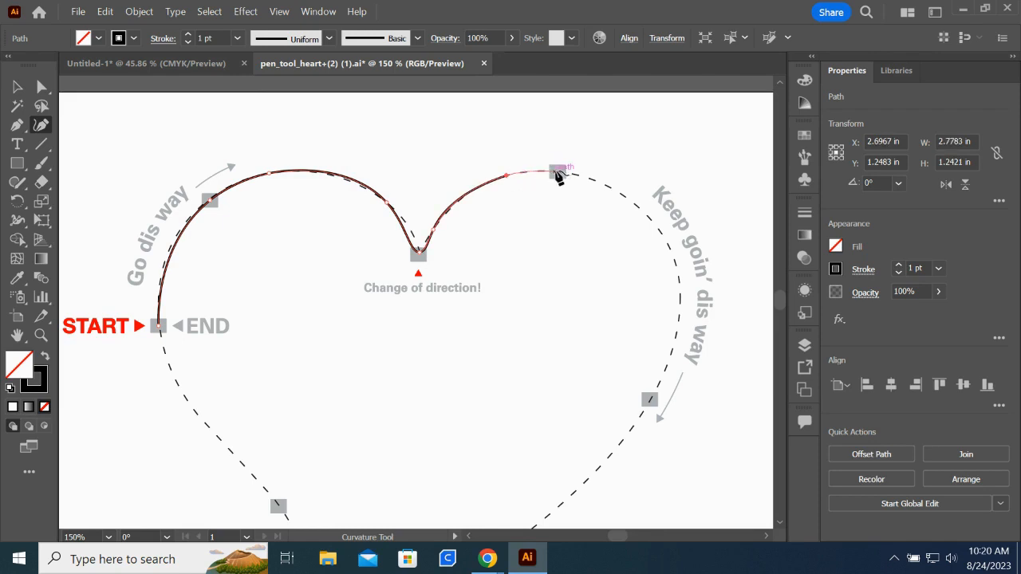
left_click(557, 171)
left_click(661, 232)
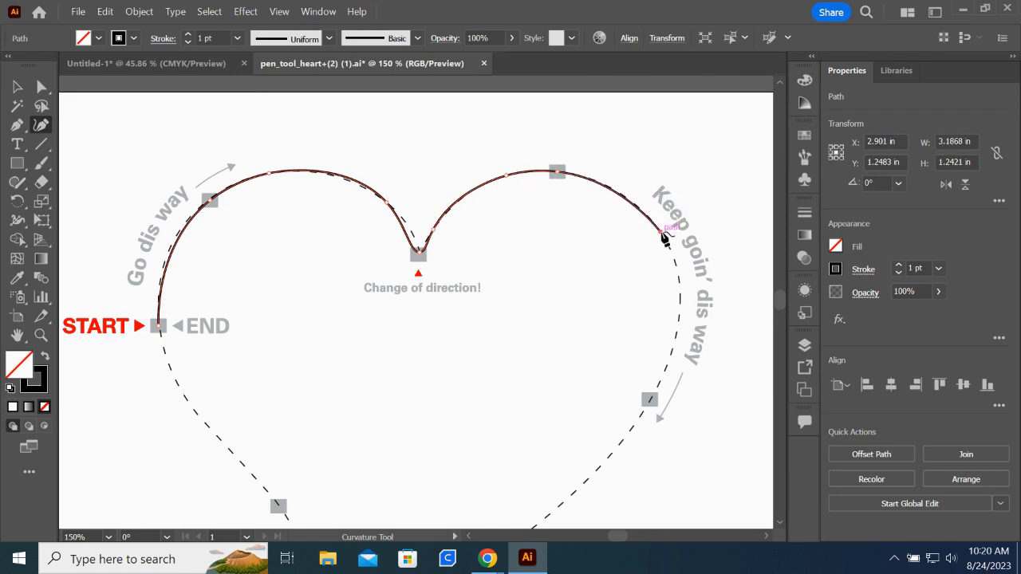
left_click(676, 339)
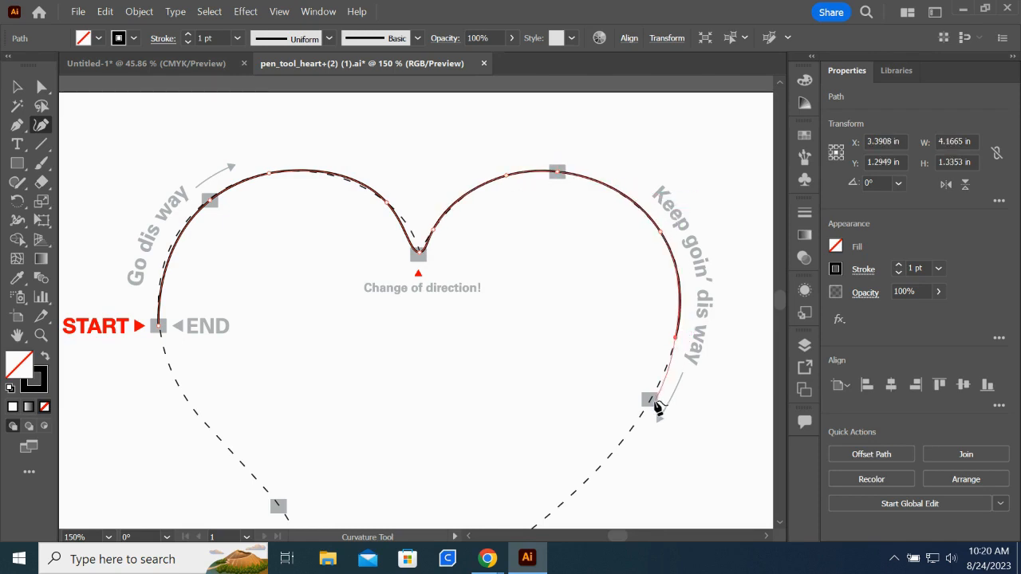
left_click(649, 399)
Continue the Curvature path along the heart's lower right side to the change-of-direction marker at its bottom tip
scroll(635, 434, "down", 2)
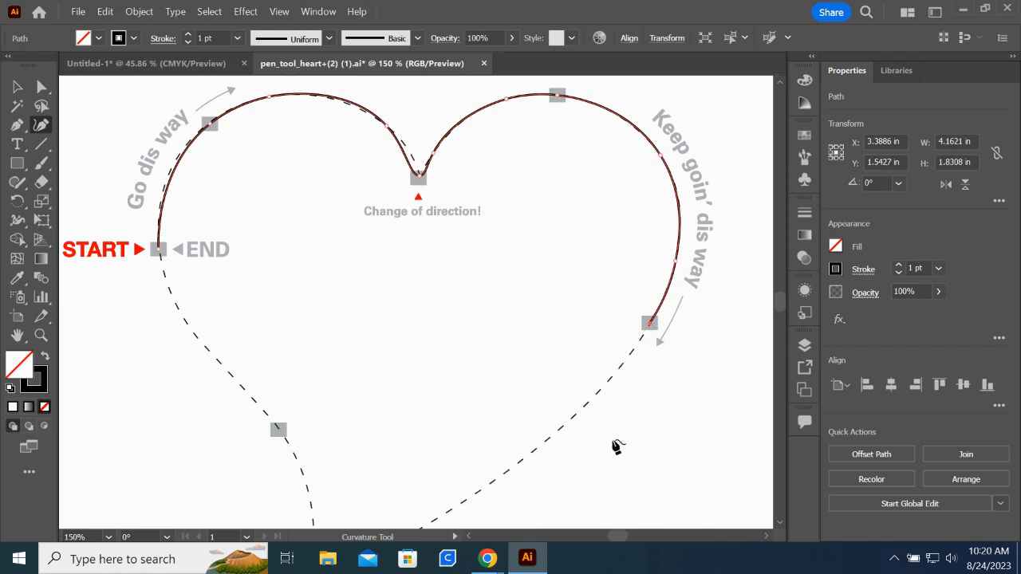
left_click(551, 444)
scroll(515, 470, "down", 4)
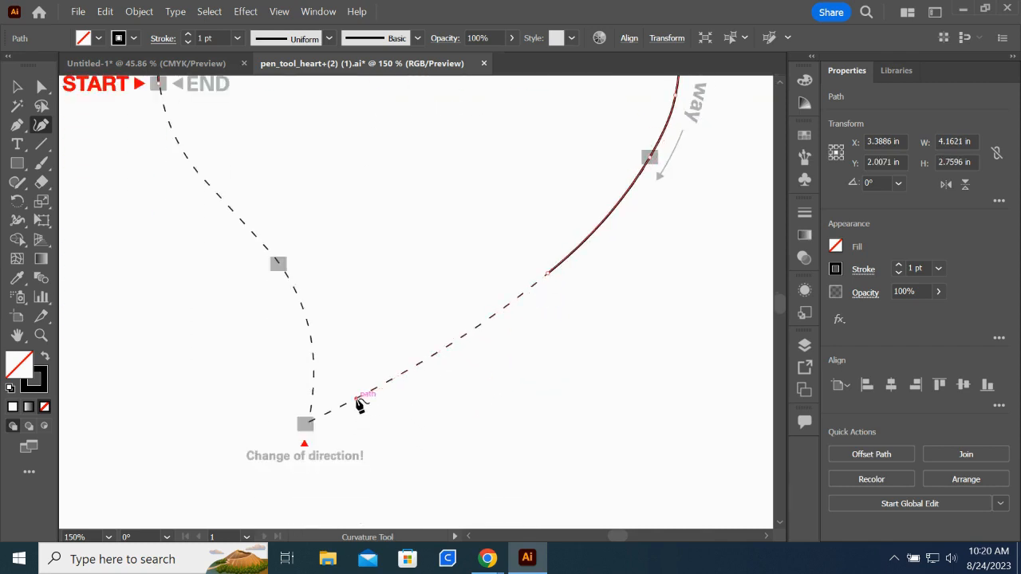
left_click(356, 398)
left_click(309, 423)
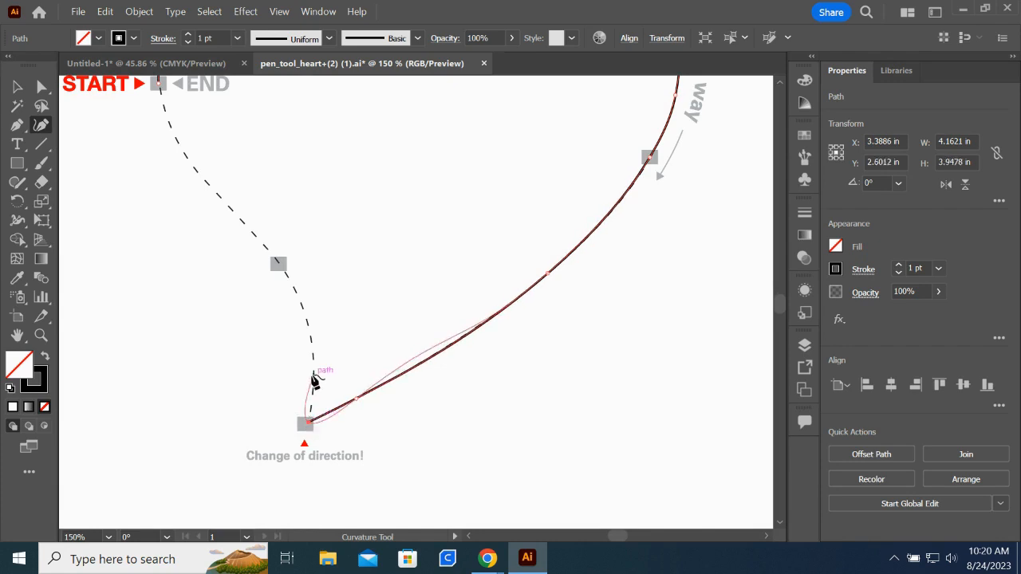
Trace the heart's lower left side from the bottom tip through the gray marker and close the Curvature path at END
left_click(302, 305)
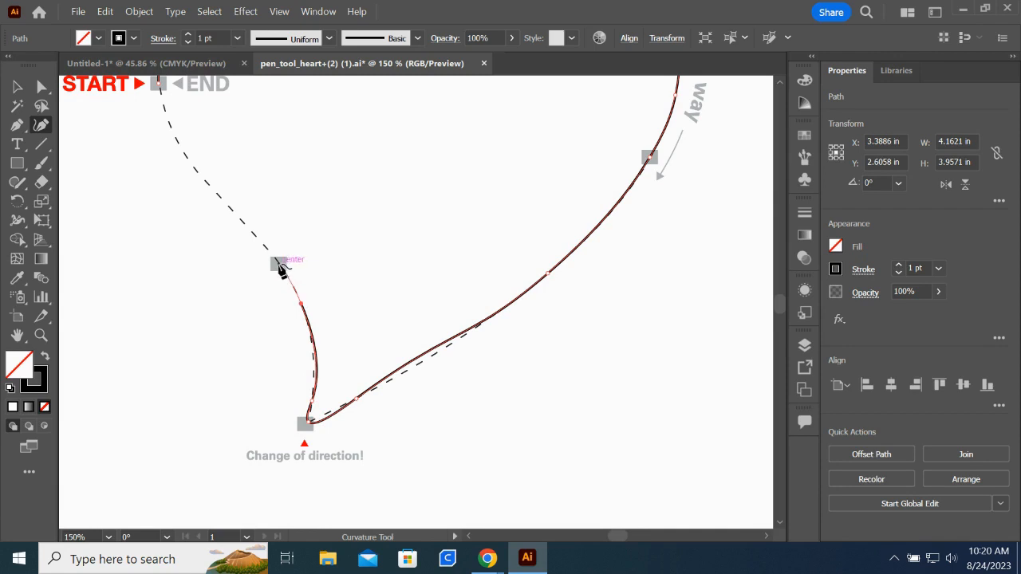
left_click(279, 266)
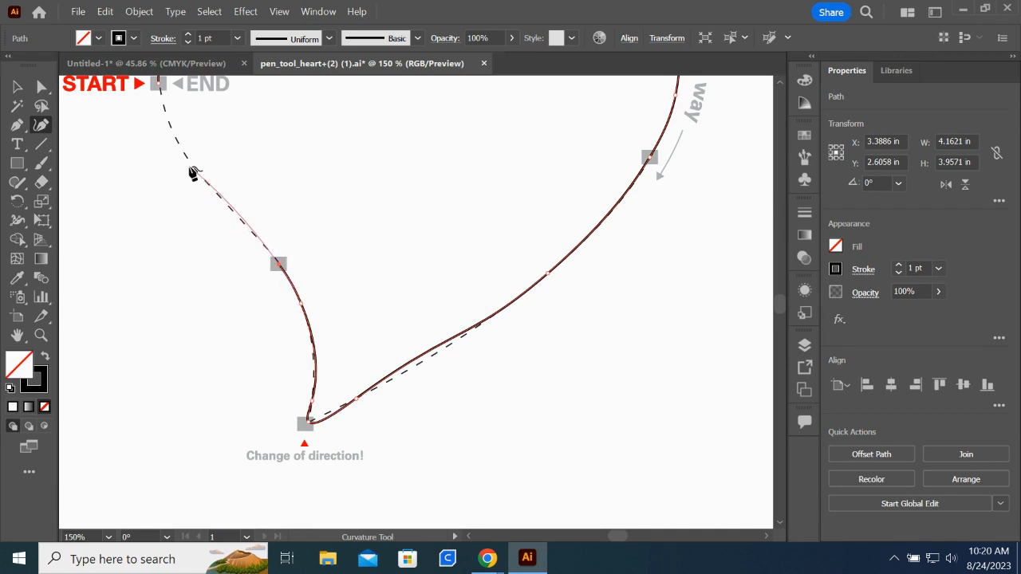
left_click(160, 84)
scroll(473, 369, "up", 5)
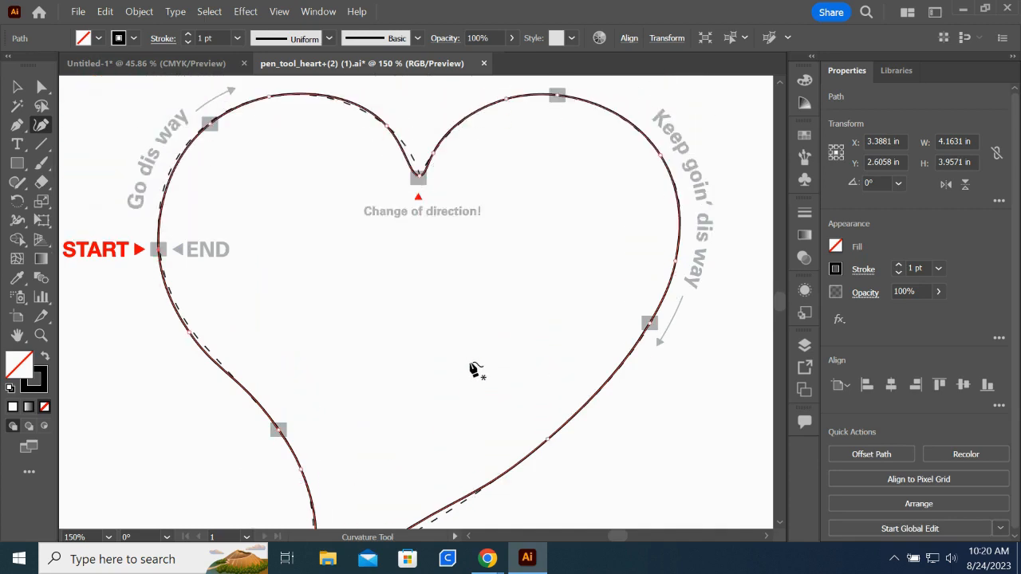
Undo the entire Curvature path traced on the heart
scroll(486, 364, "down", 6)
key("ctrl+z")
key("ctrl+z")
key("ctrl+z")
key("ctrl+z")
key("ctrl+z")
key("ctrl+z")
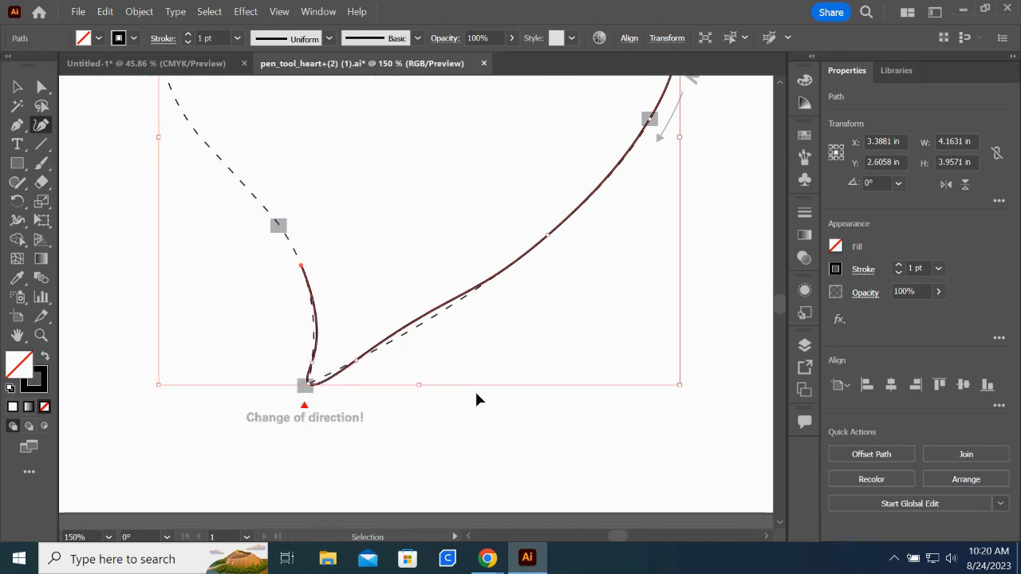
scroll(475, 390, "left", 1)
scroll(477, 394, "left", 1)
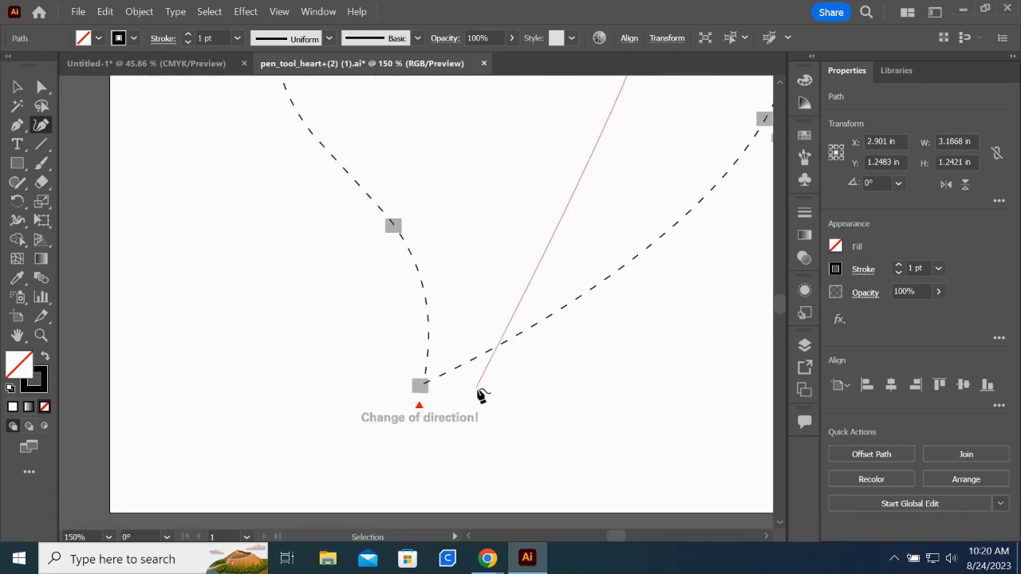
scroll(638, 401, "up", 4)
scroll(668, 422, "up", 2)
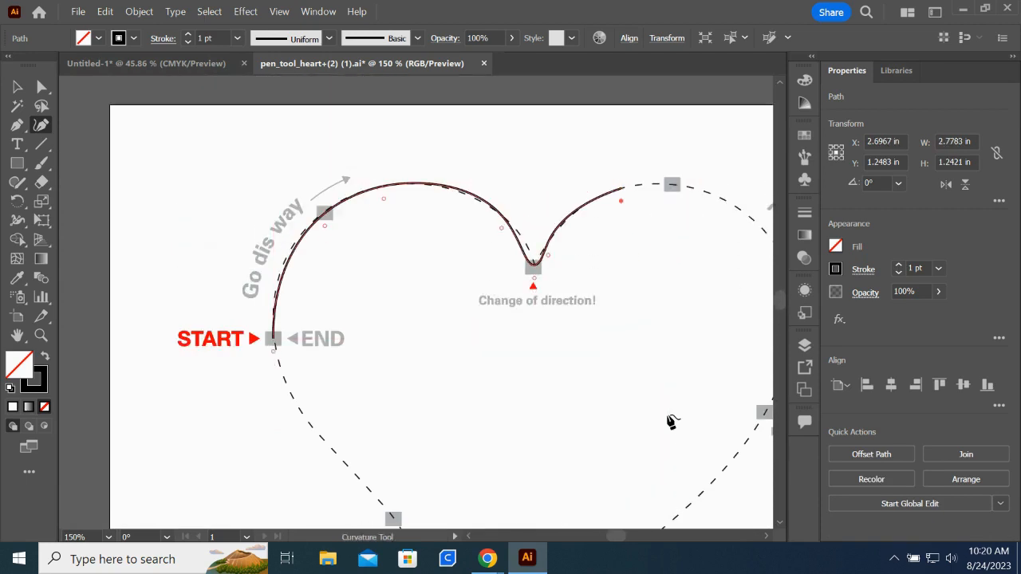
key("ctrl+z")
key("ctrl+z")
key("ctrl+z")
key("ctrl+z")
key("ctrl+z")
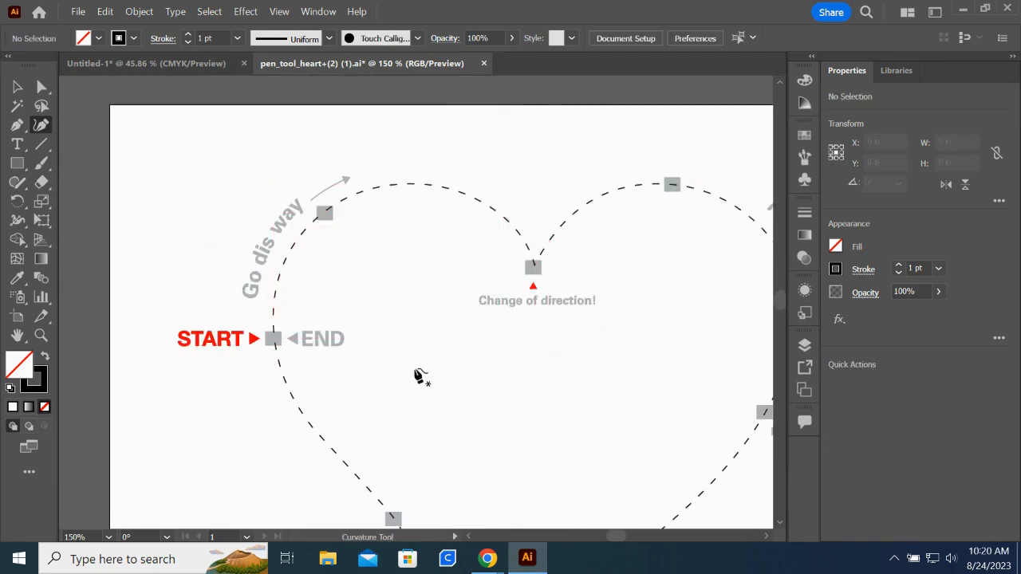
Set the fill color for new paths to white
left_click(833, 247)
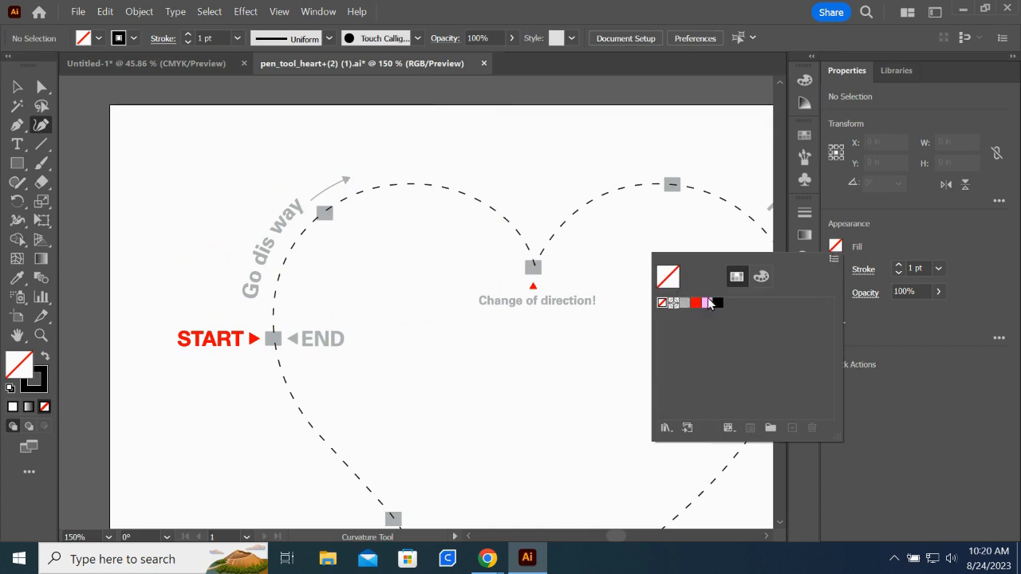
left_click(762, 277)
left_click(682, 385)
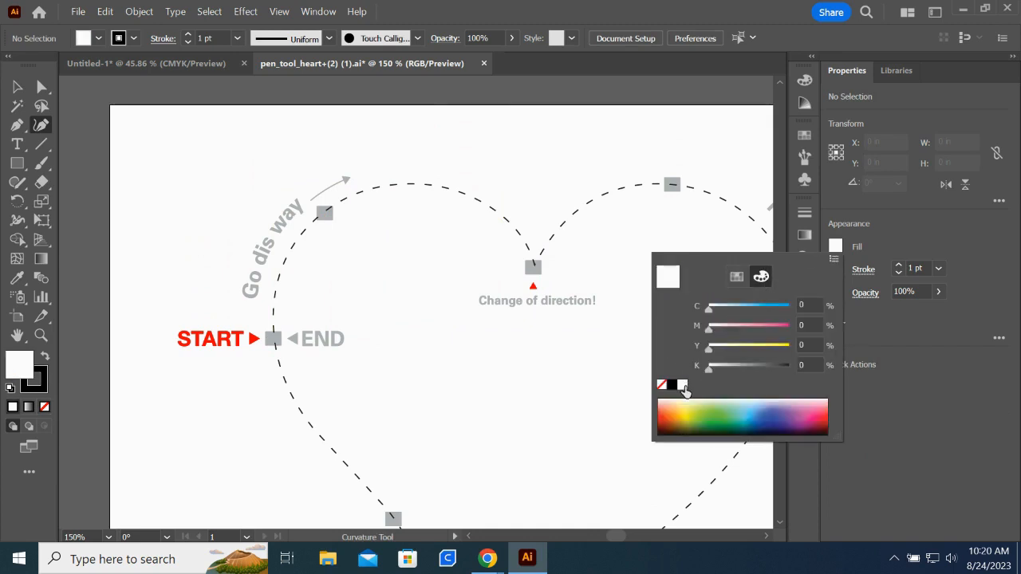
left_click(928, 397)
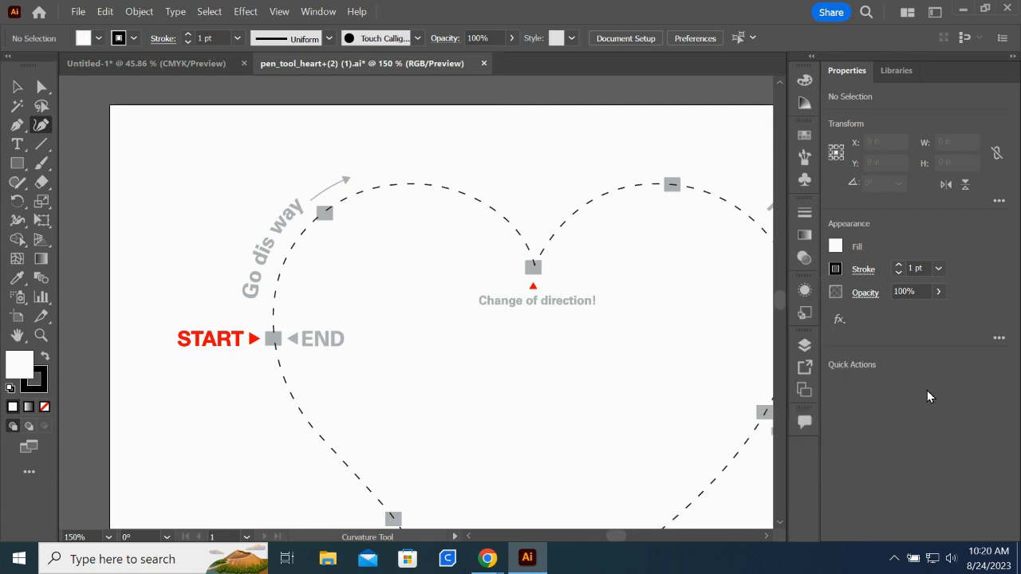
Trace the heart's left lobe with the Curvature tool from START over the gray marker to the central change-of-direction marker
left_click(274, 340)
left_click(323, 211)
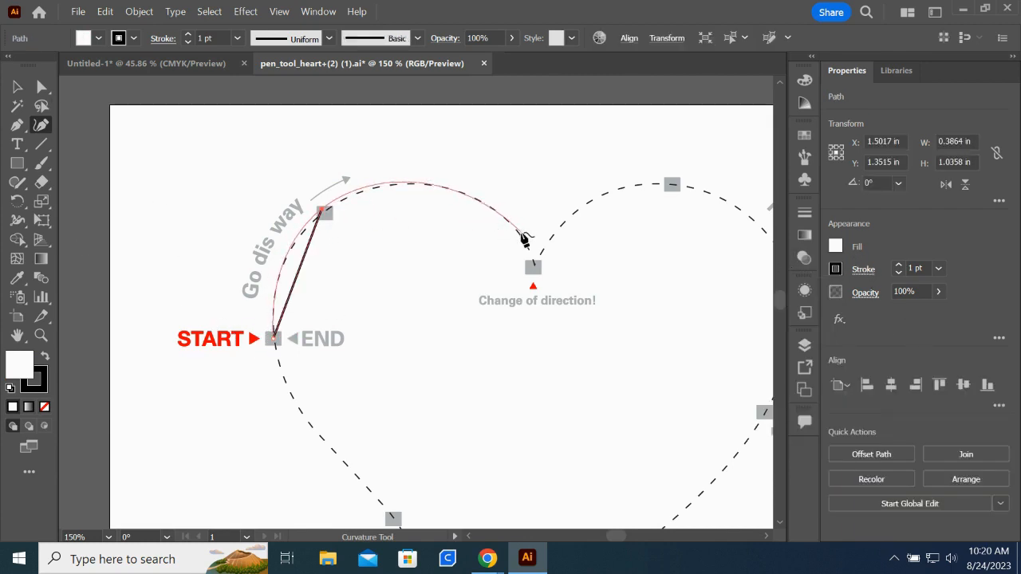
left_click(520, 231)
left_click(532, 270)
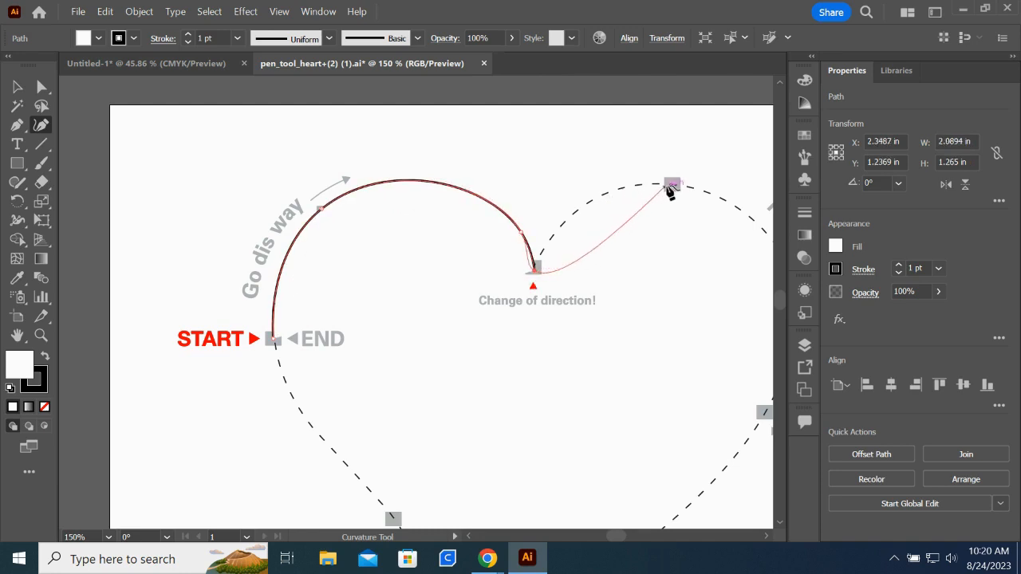
Continue the Curvature path over the right lobe and down the right side to the bottom change-of-direction marker
left_click(672, 186)
scroll(758, 239, "down", 5)
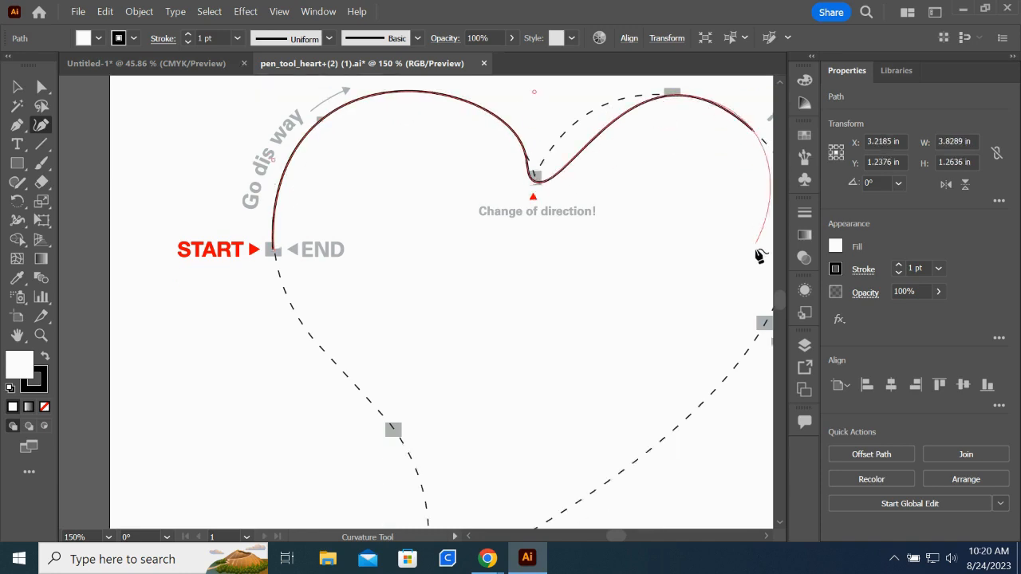
left_click(762, 236)
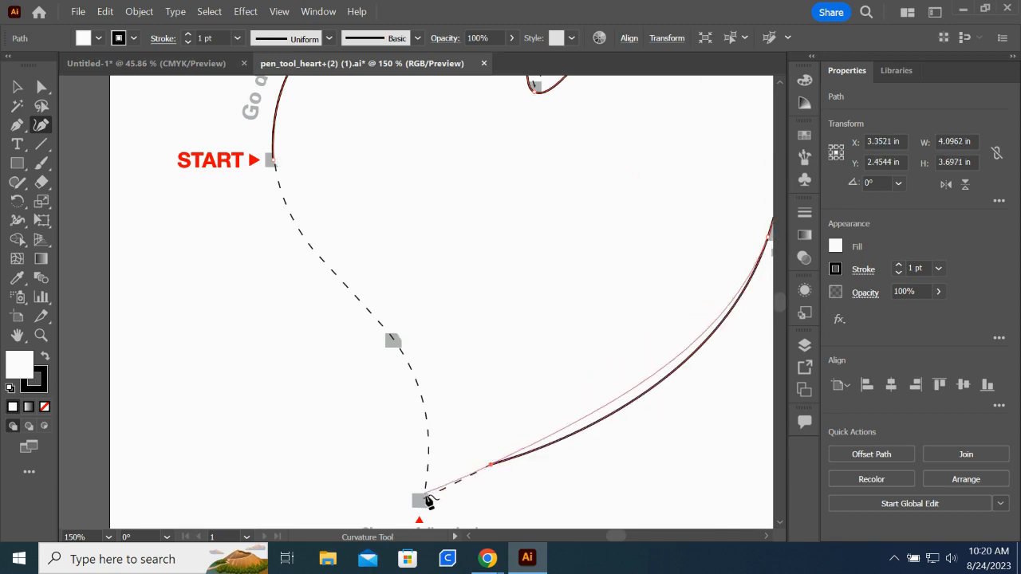
left_click(421, 498)
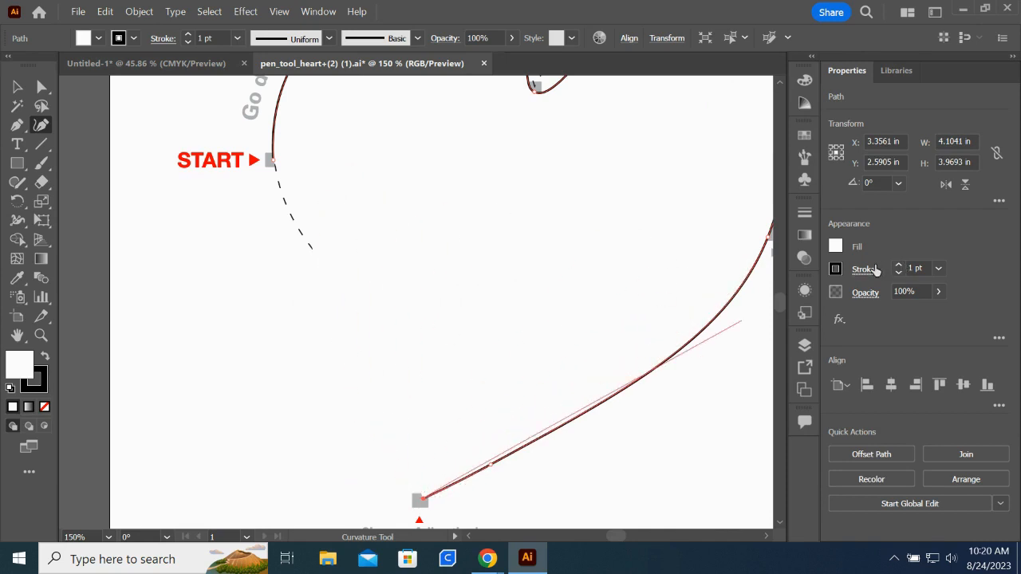
Set the traced path's fill to None
left_click(834, 247)
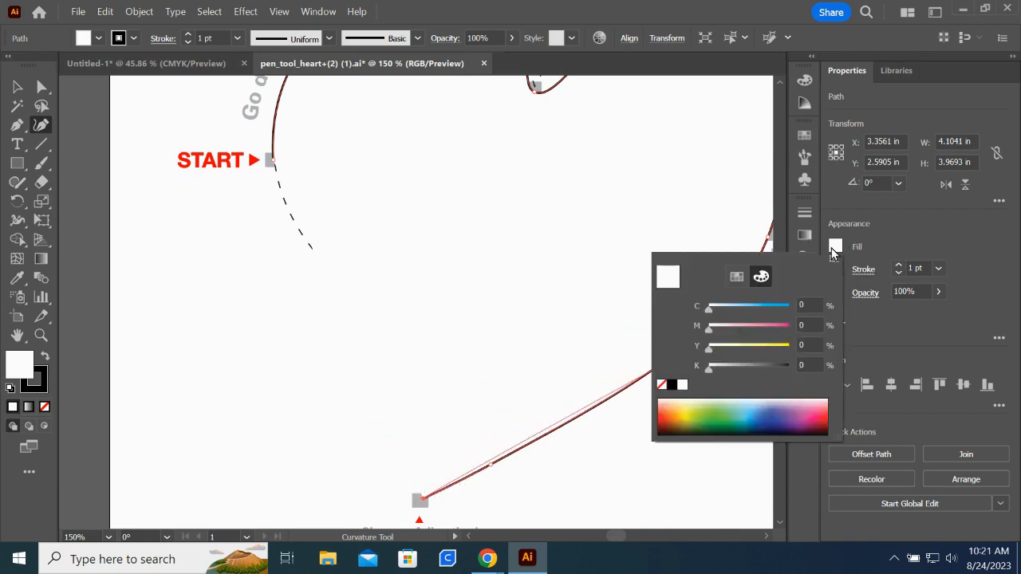
left_click(661, 385)
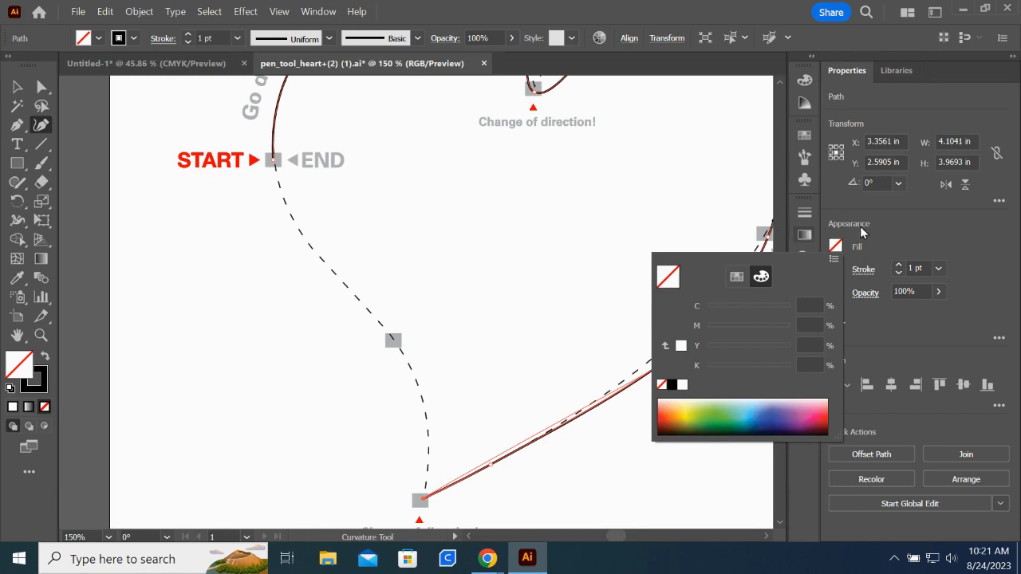
Switch to the Chrome browser
left_click(488, 558)
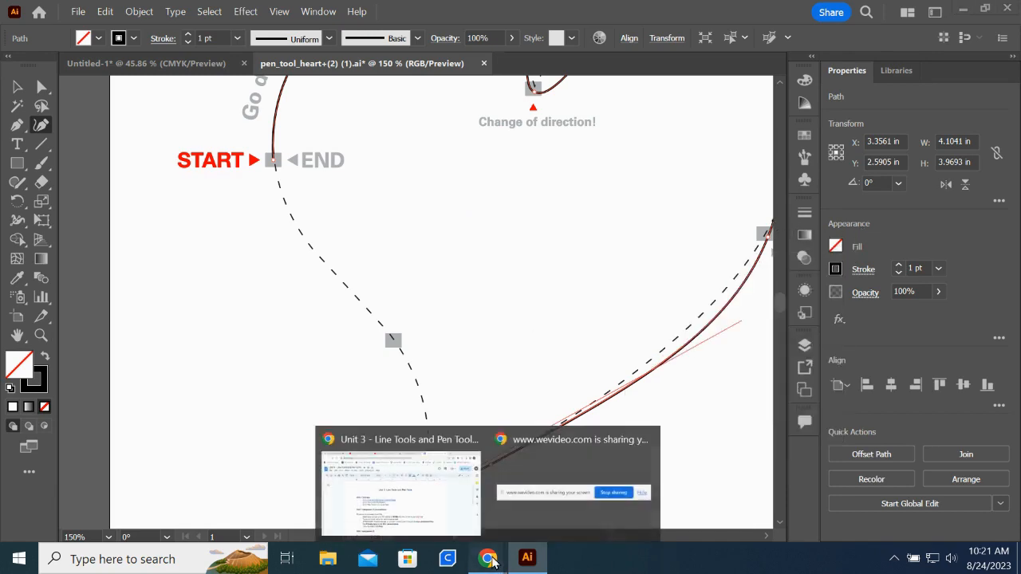